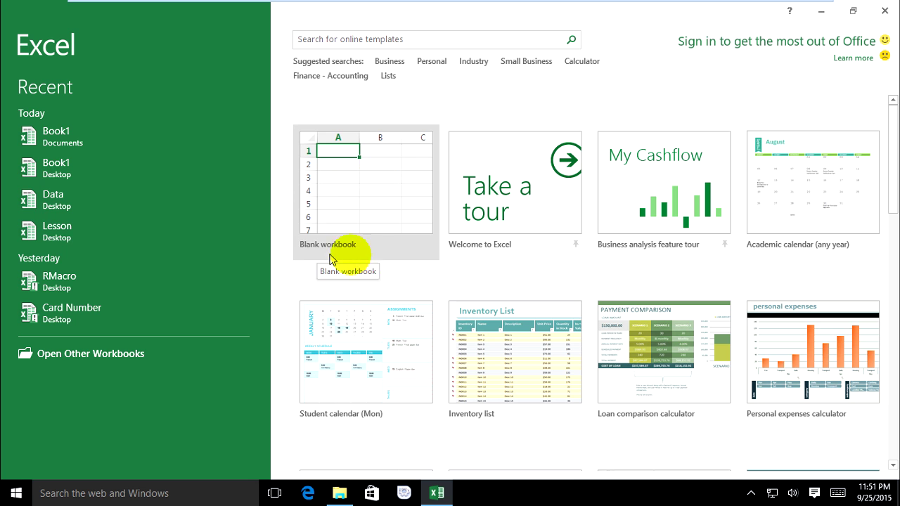
# Step: In a new blank workbook, enter headers No and Name in B3:C3, with 1 and a name below
pyautogui.click(355, 191)
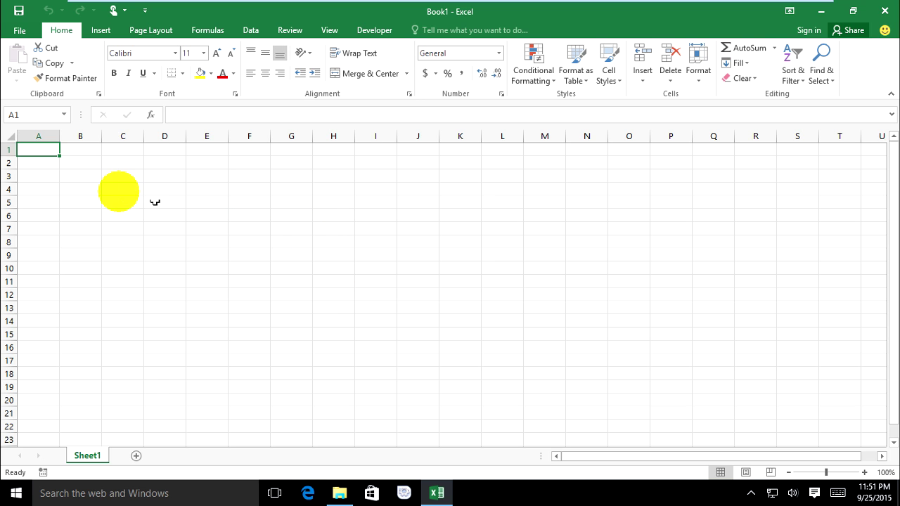
pyautogui.click(106, 189)
pyautogui.click(83, 179)
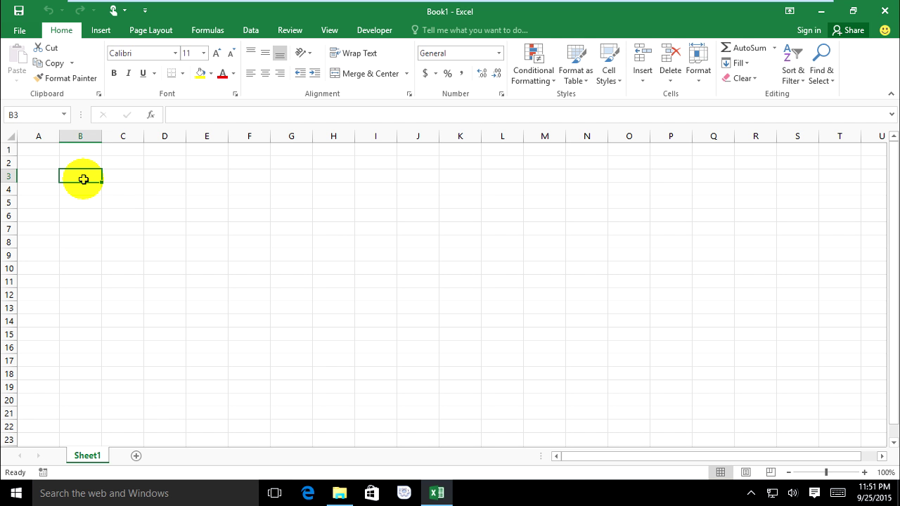
pyautogui.write('No')
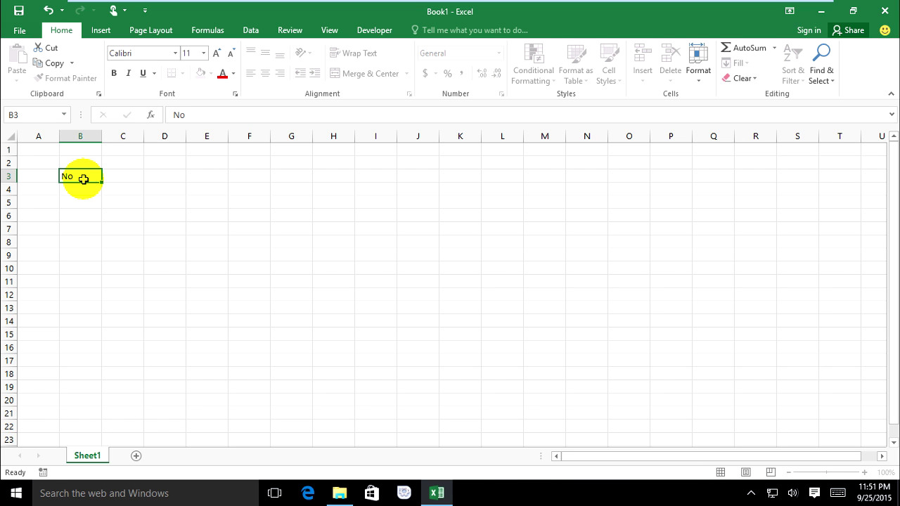
pyautogui.press('Tab')
pyautogui.write('Nam')
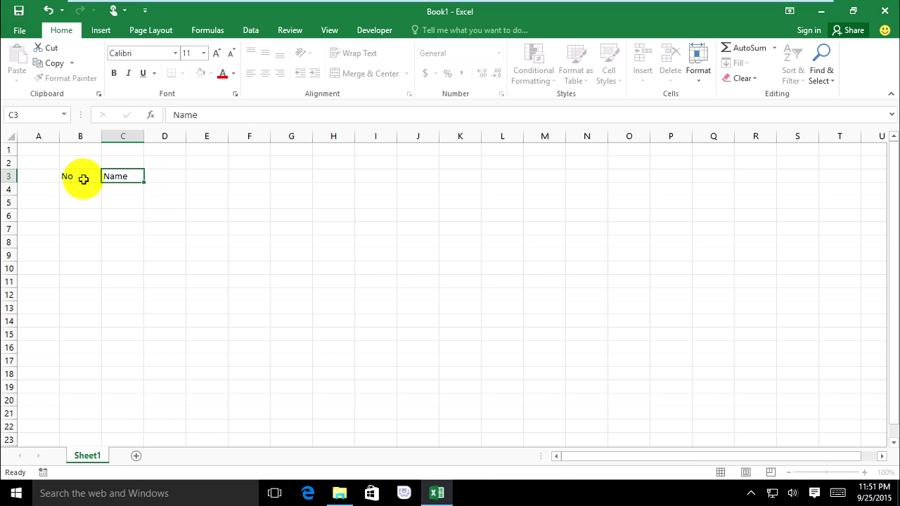
pyautogui.press('Return')
pyautogui.write('1')
pyautogui.press('Tab')
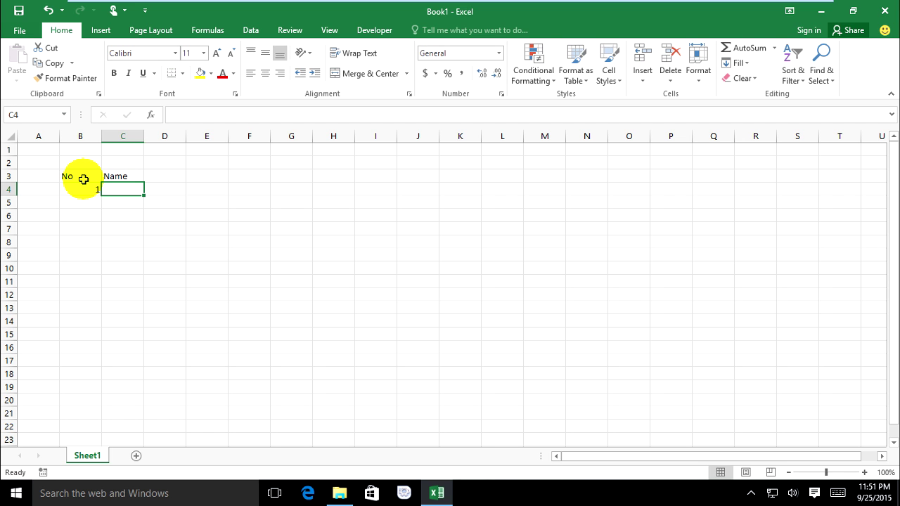
pyautogui.write('Dara')
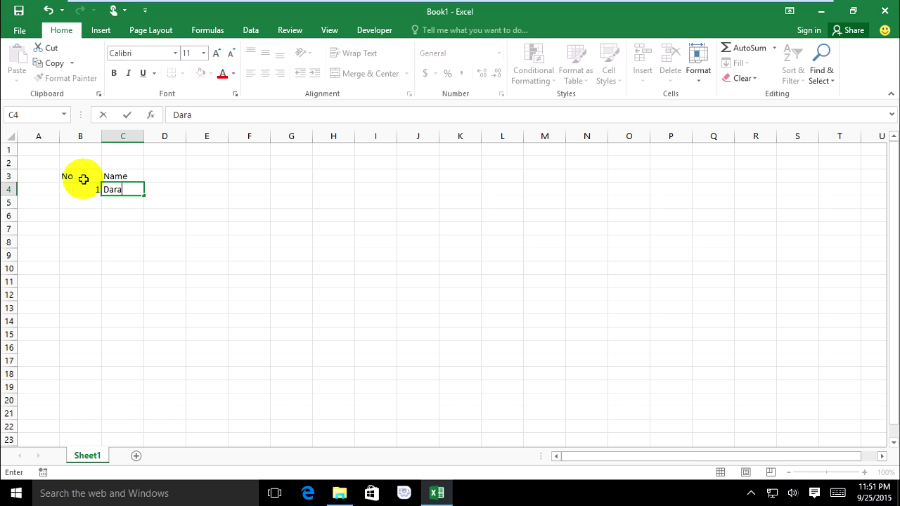
# Step: Apply All Borders to the table range B3:C4
pyautogui.moveTo(83, 178); pyautogui.dragTo(128, 189)
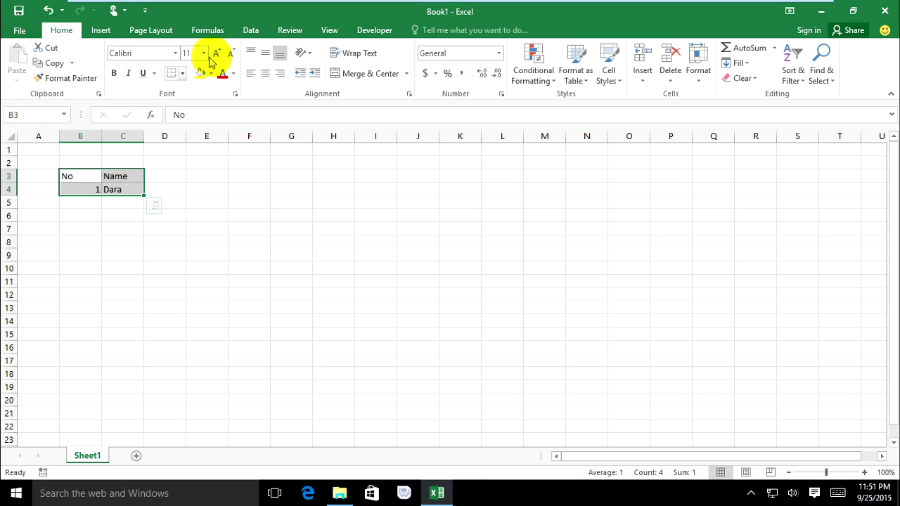
pyautogui.click(181, 76)
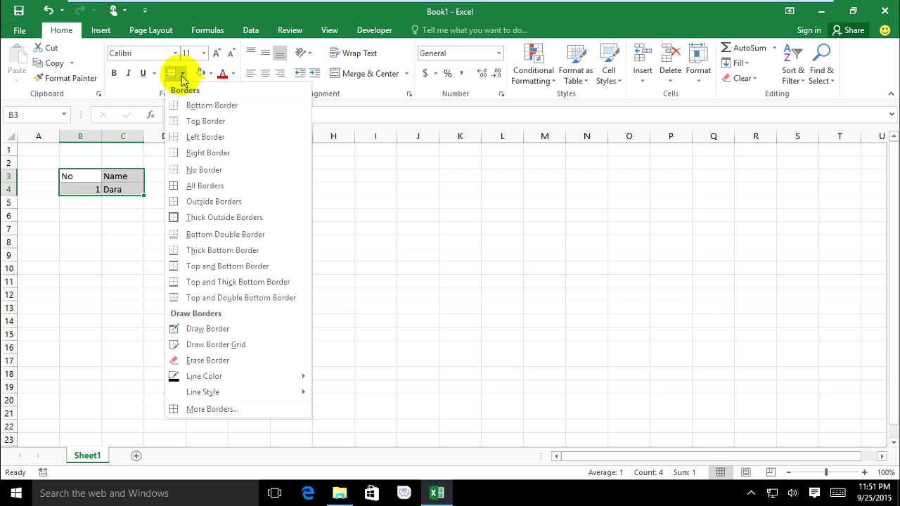
pyautogui.click(192, 187)
pyautogui.click(149, 227)
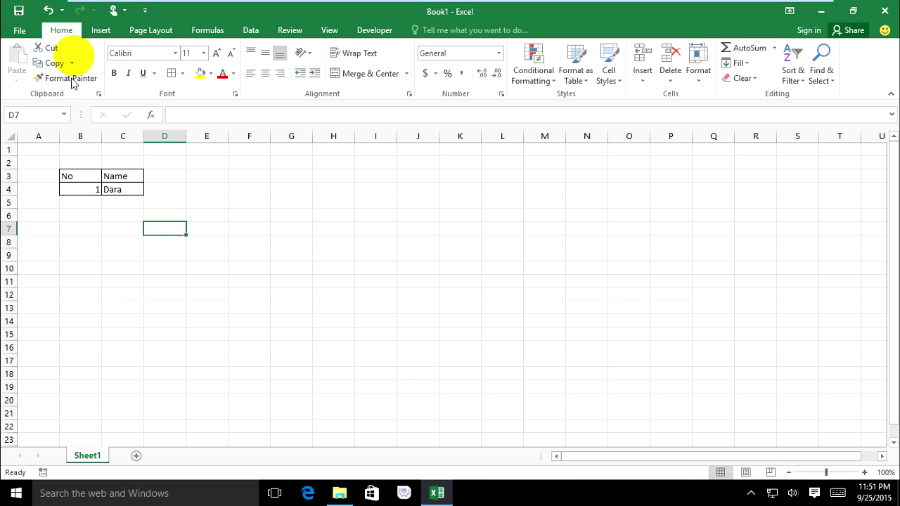
# Step: Start saving the workbook to the Documents folder under the name data
pyautogui.click(16, 33)
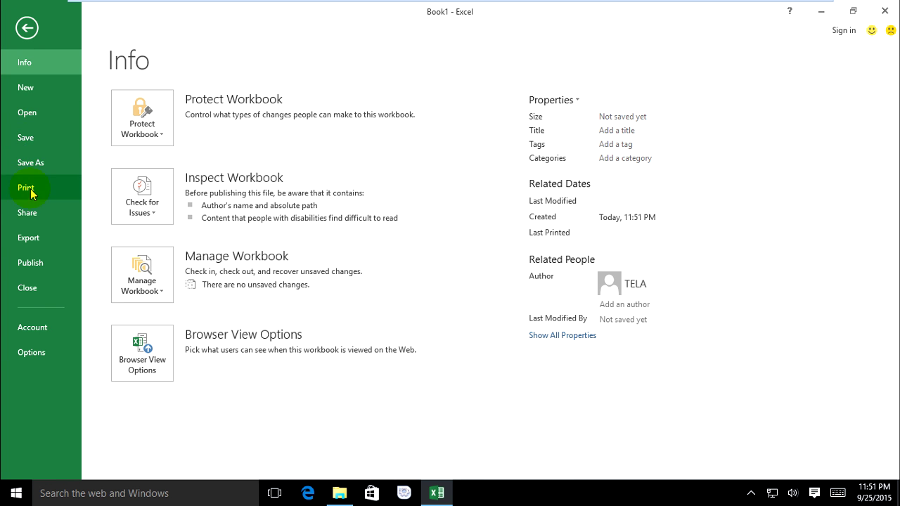
pyautogui.click(36, 138)
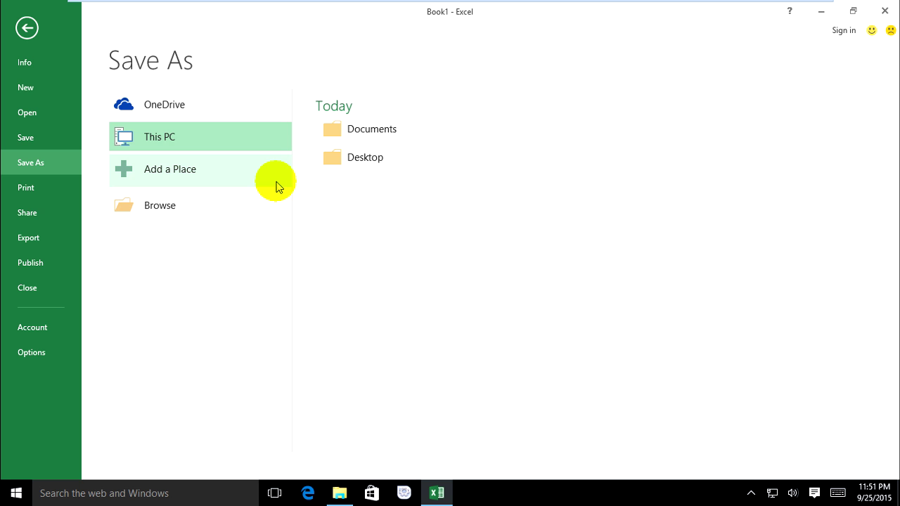
pyautogui.click(376, 132)
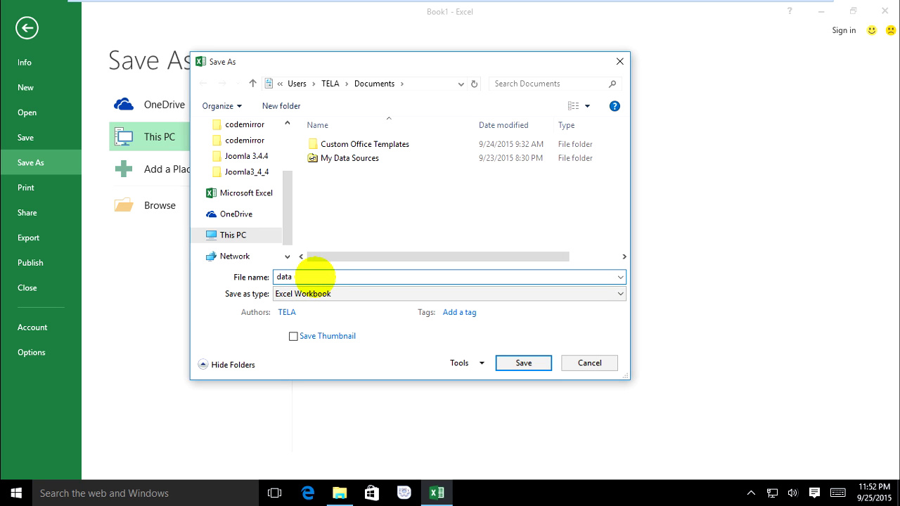
# Step: Set and confirm a password to open in General Options, then save as data
pyautogui.click(475, 364)
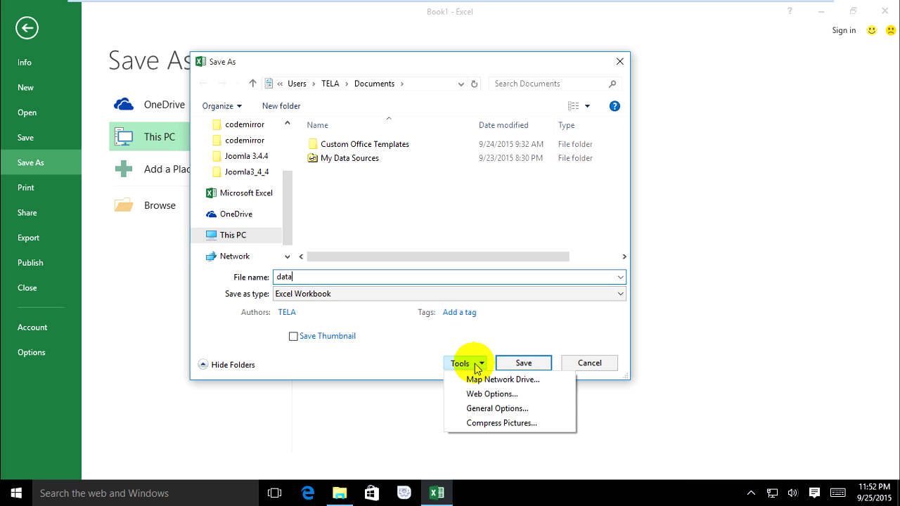
pyautogui.click(478, 408)
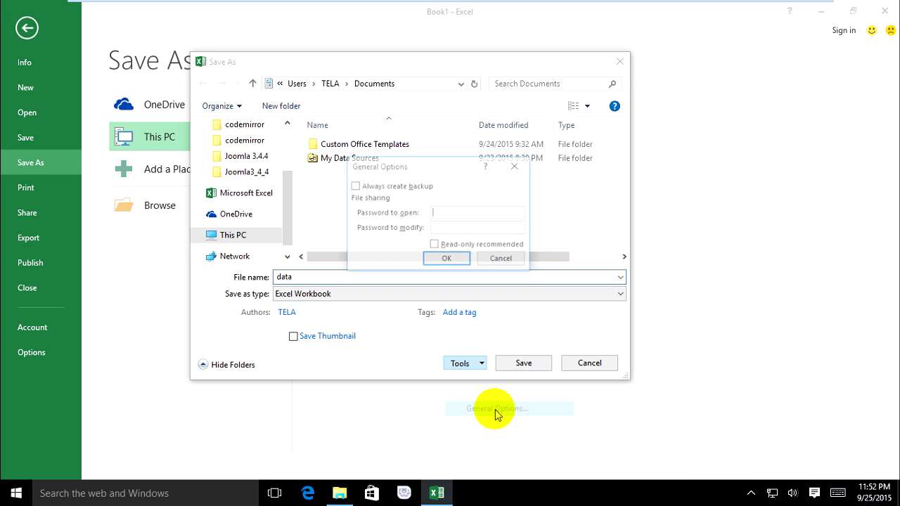
pyautogui.click(437, 214)
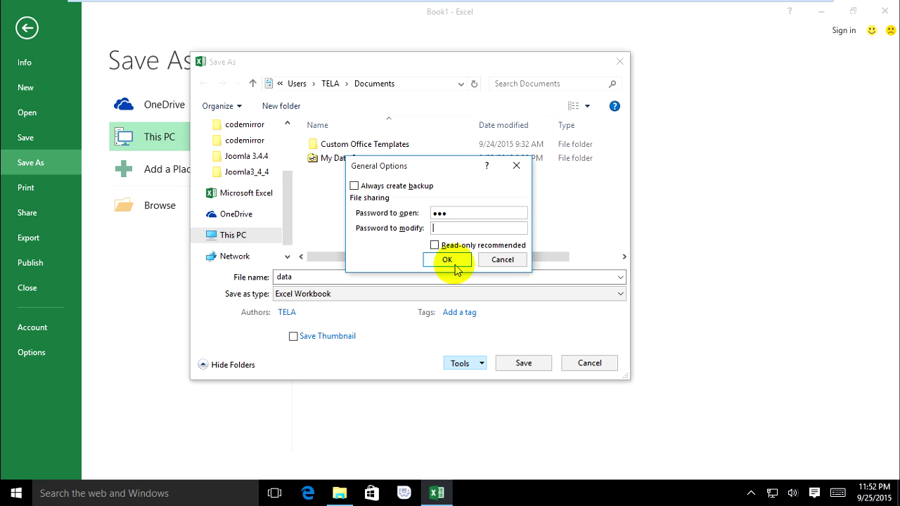
pyautogui.click(450, 261)
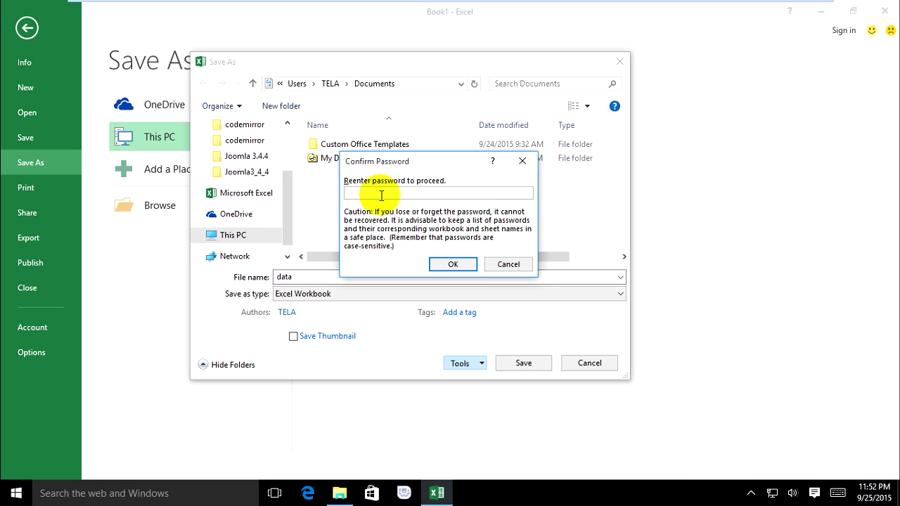
pyautogui.click(443, 265)
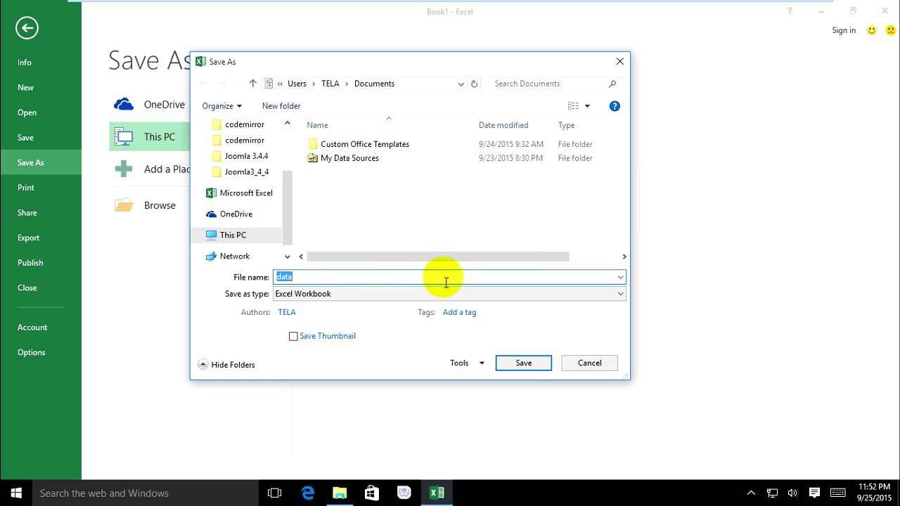
pyautogui.click(520, 363)
# Step: Close Excel and reopen data from Documents in File Explorer, reaching its password prompt
pyautogui.click(291, 241)
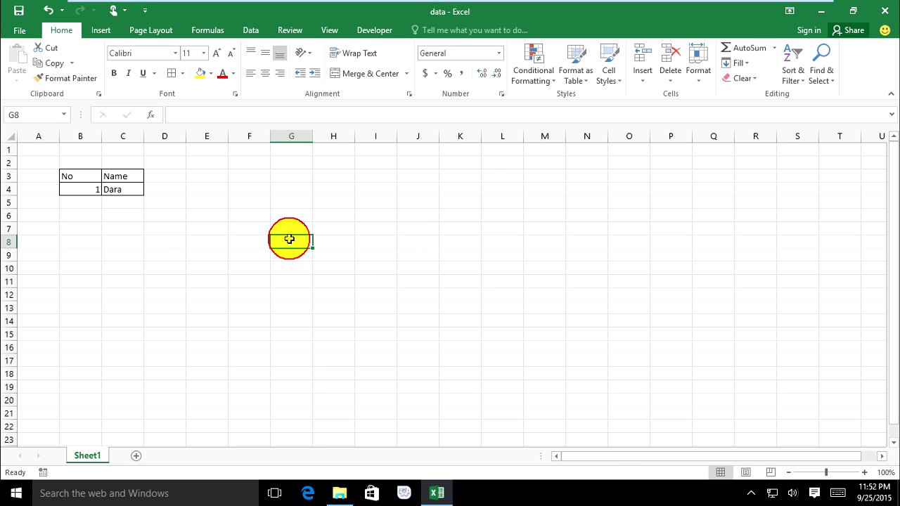
pyautogui.click(890, 10)
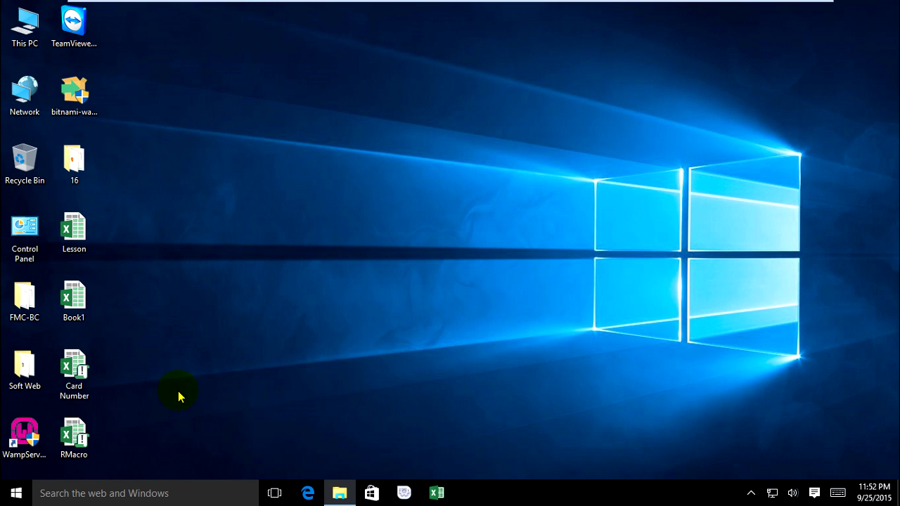
pyautogui.click(339, 492)
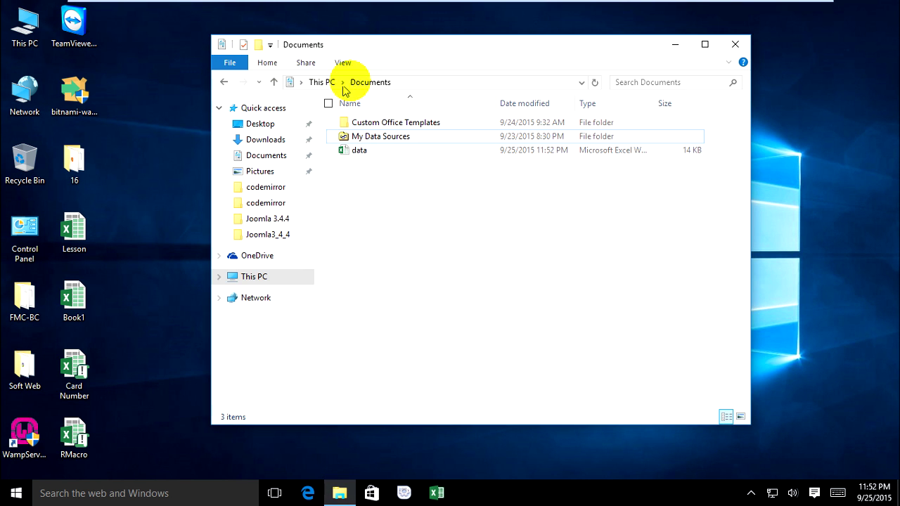
pyautogui.doubleClick(359, 150)
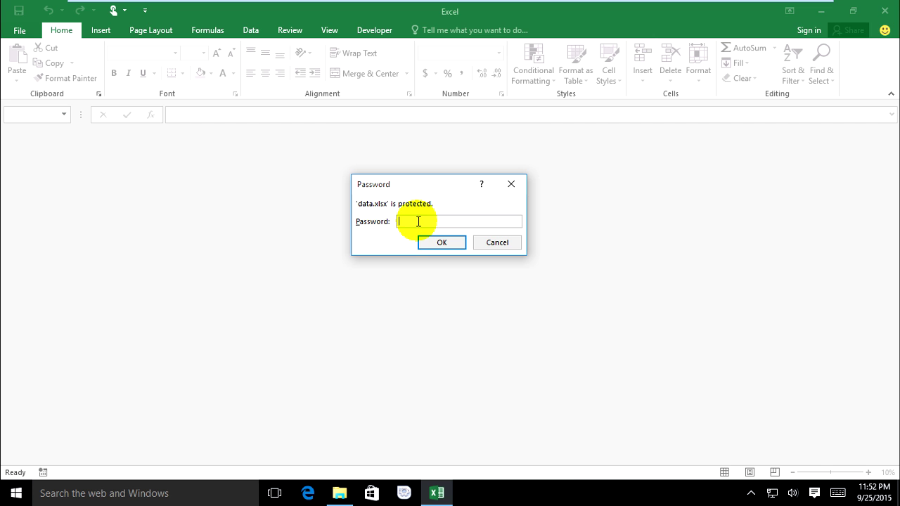
# Step: Submit a wrong password for data.xlsx and dismiss the rejection message
pyautogui.moveTo(415, 178); pyautogui.dragTo(422, 194)
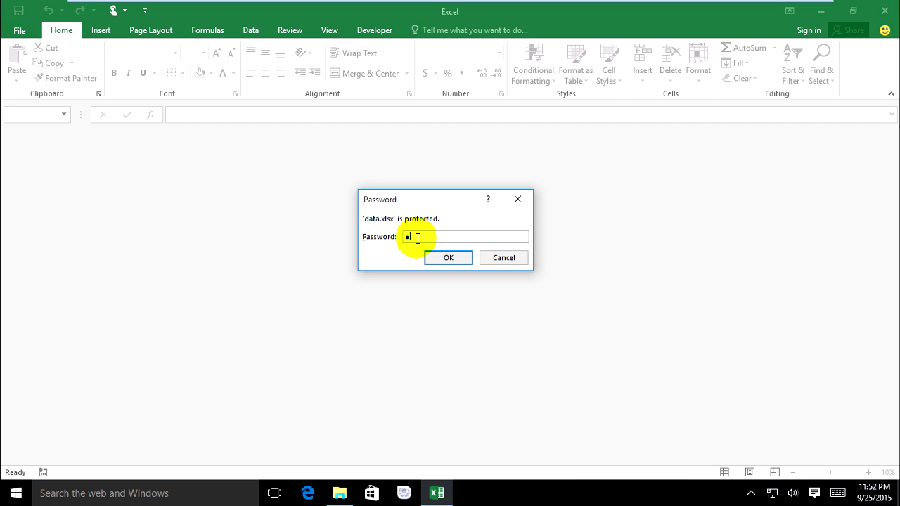
pyautogui.click(432, 258)
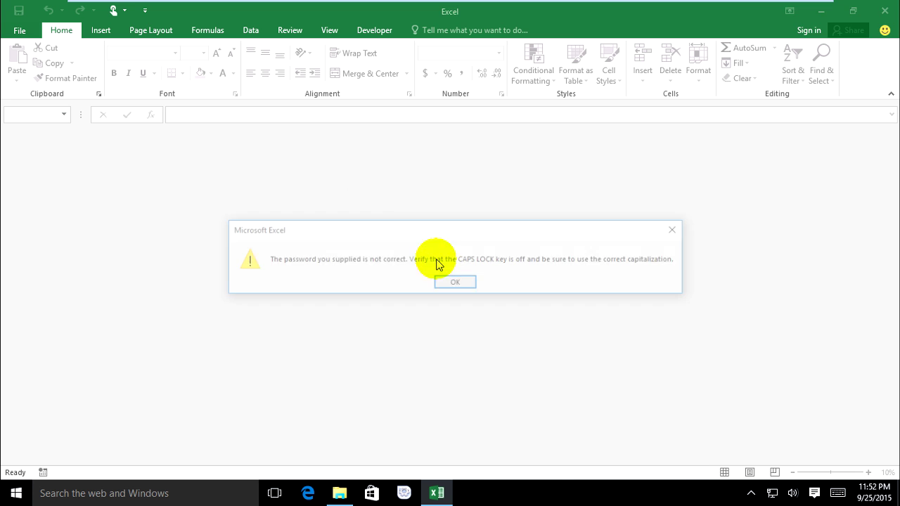
pyautogui.click(439, 285)
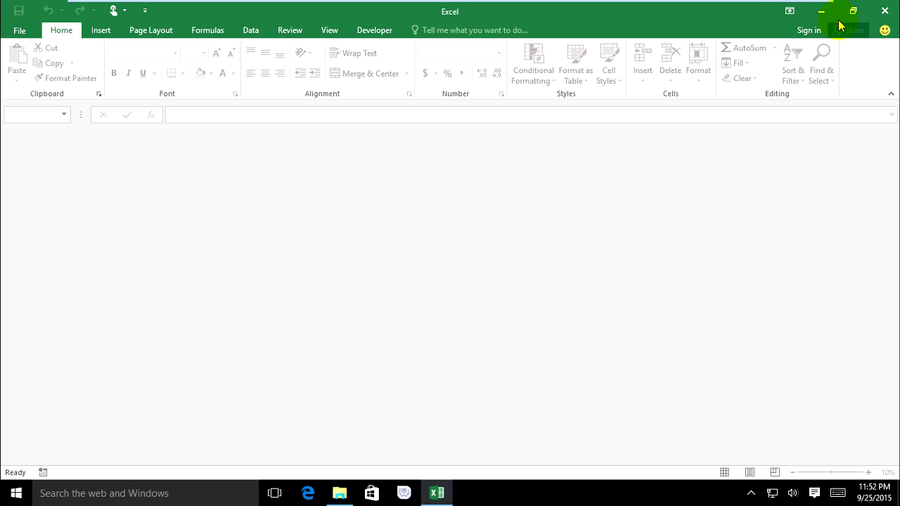
# Step: Reopen data and unlock it with the correct password, then click around the No/Name table
pyautogui.click(882, 11)
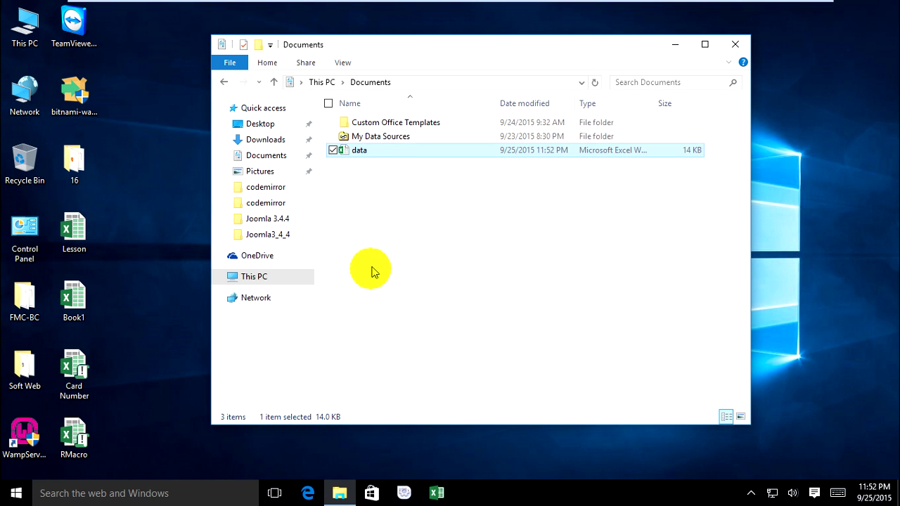
pyautogui.doubleClick(387, 149)
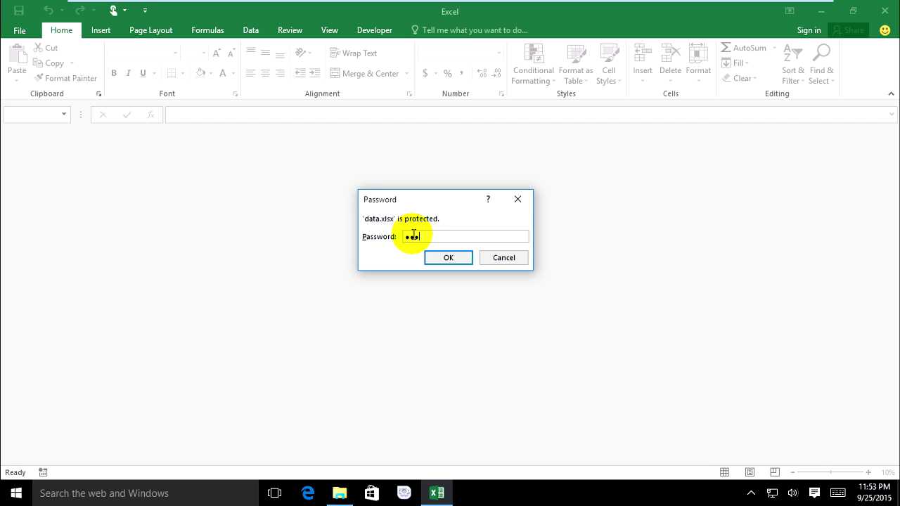
pyautogui.press('Return')
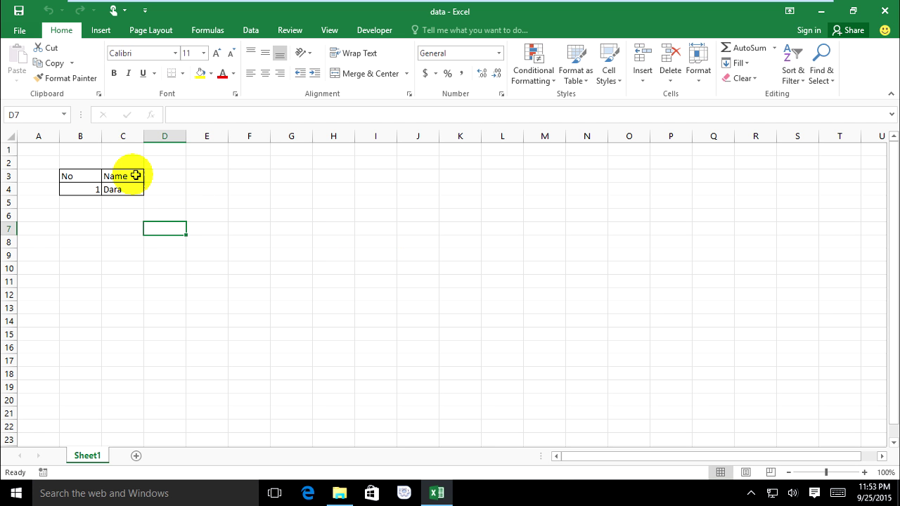
pyautogui.click(113, 181)
pyautogui.click(105, 202)
pyautogui.click(151, 239)
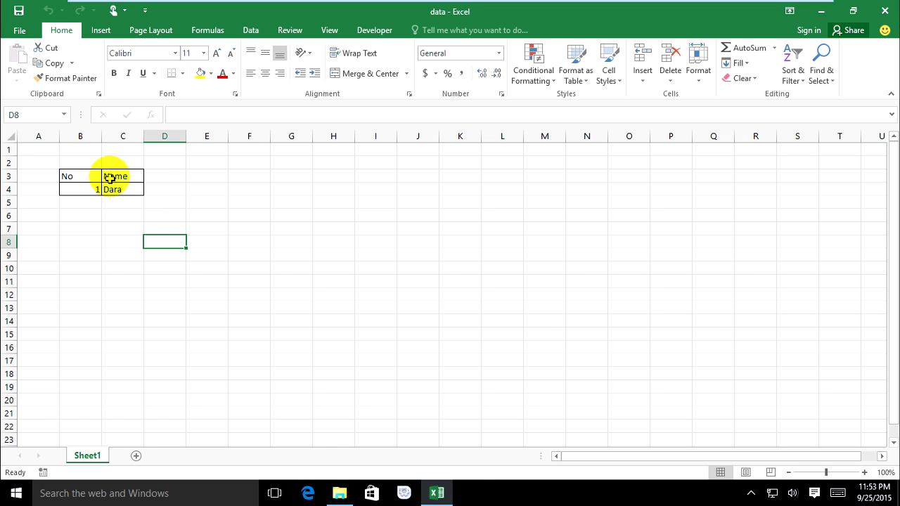
pyautogui.click(244, 223)
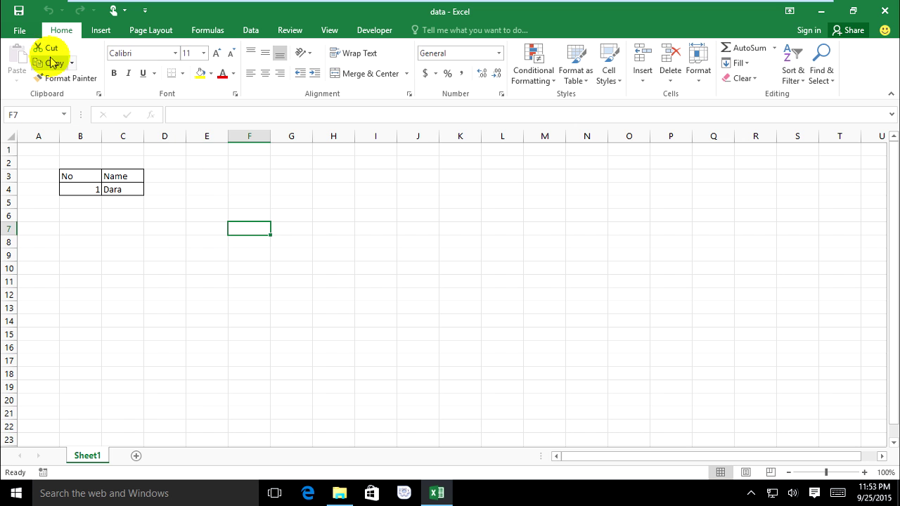
# Step: Clear the Encrypt with Password field under File > Info, removing the open password
pyautogui.click(19, 30)
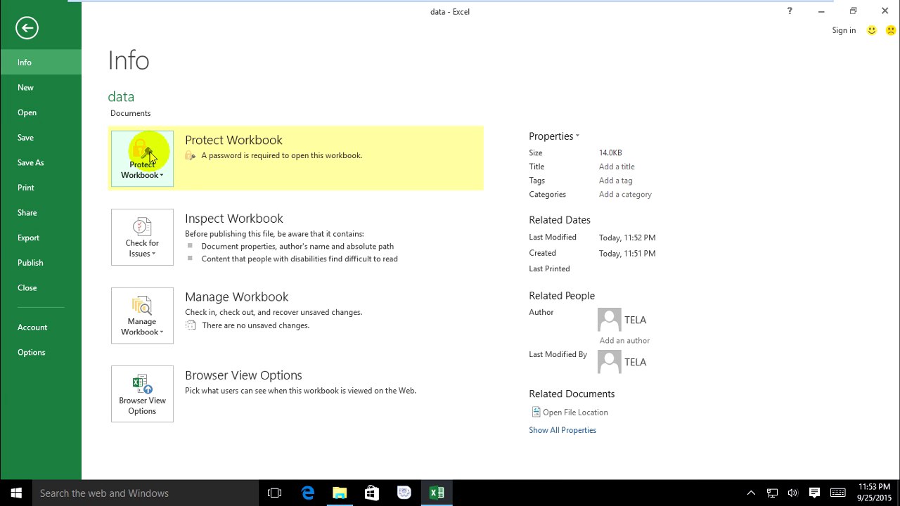
pyautogui.click(150, 167)
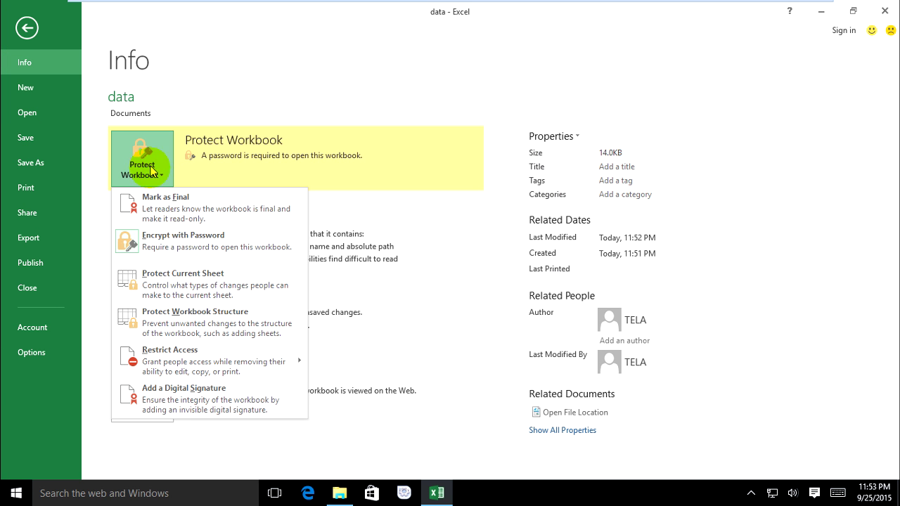
pyautogui.click(190, 247)
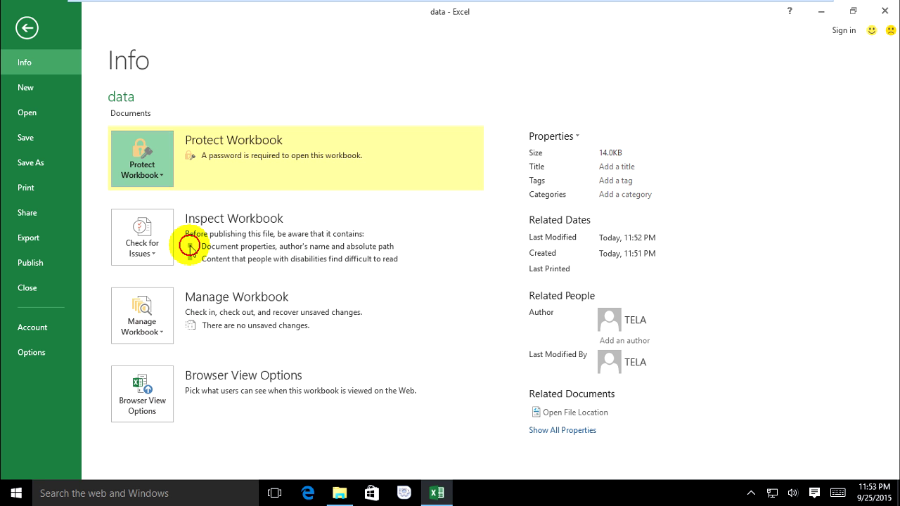
pyautogui.write('123')
pyautogui.moveTo(383, 223); pyautogui.dragTo(347, 223)
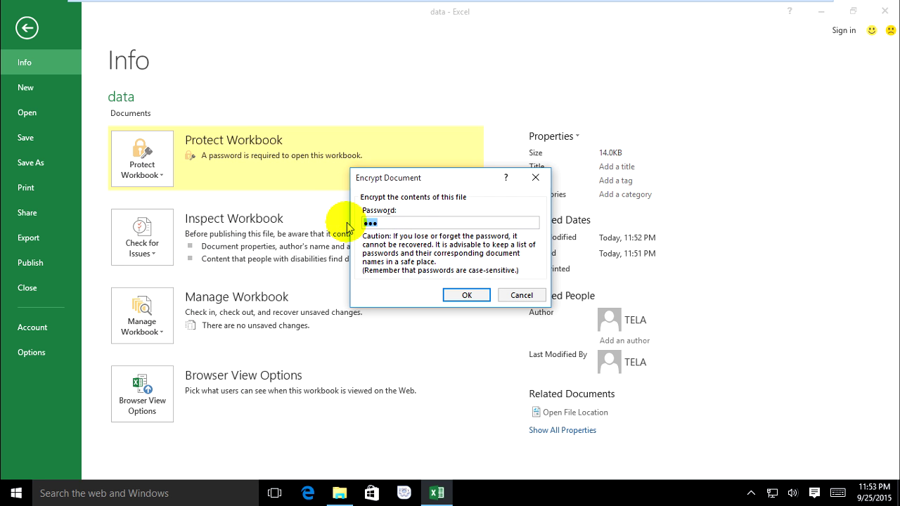
pyautogui.click(467, 295)
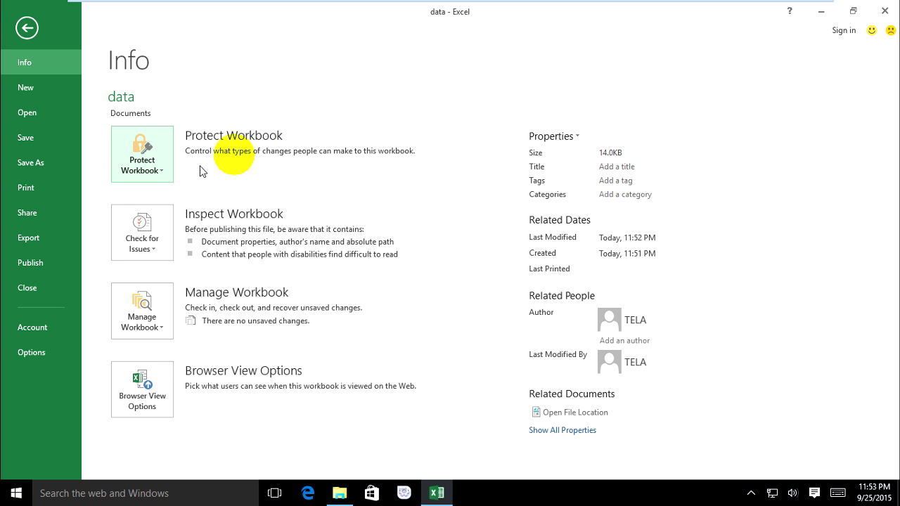
pyautogui.click(26, 28)
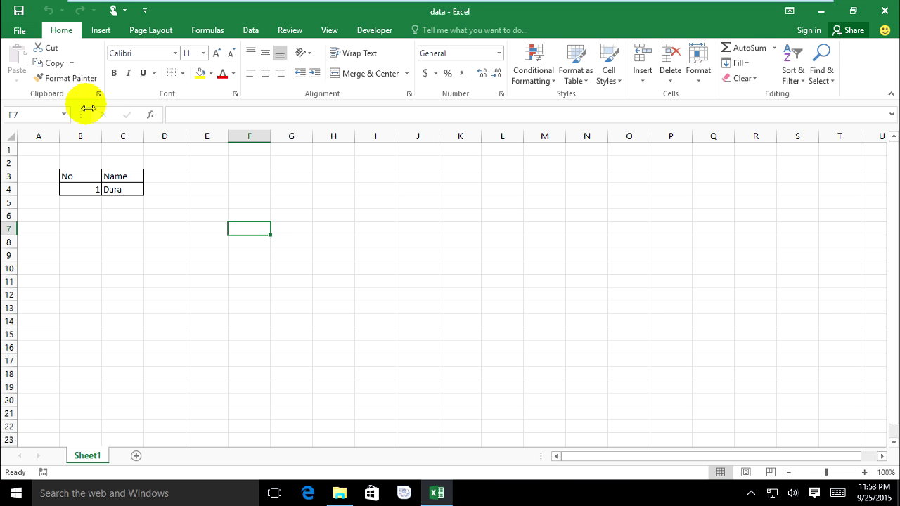
# Step: Close Excel and reopen data from File Explorer, now without a password prompt
pyautogui.click(883, 10)
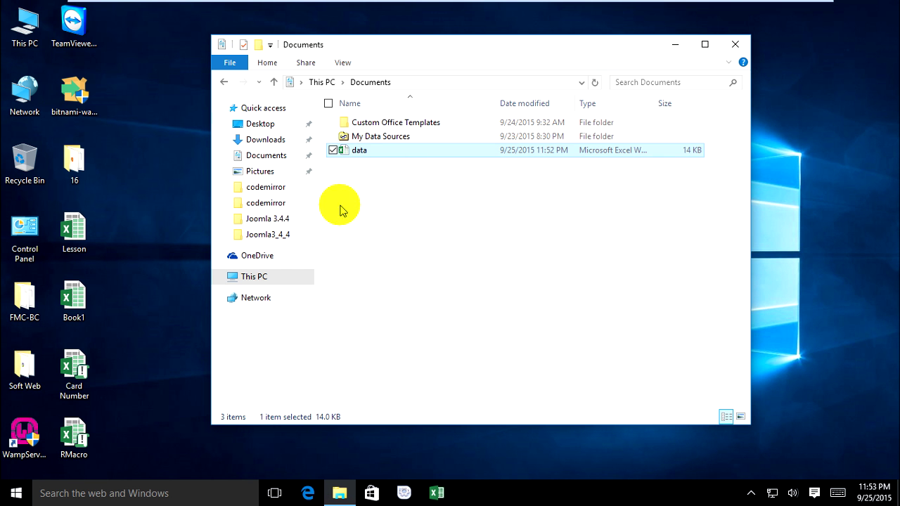
pyautogui.click(401, 151)
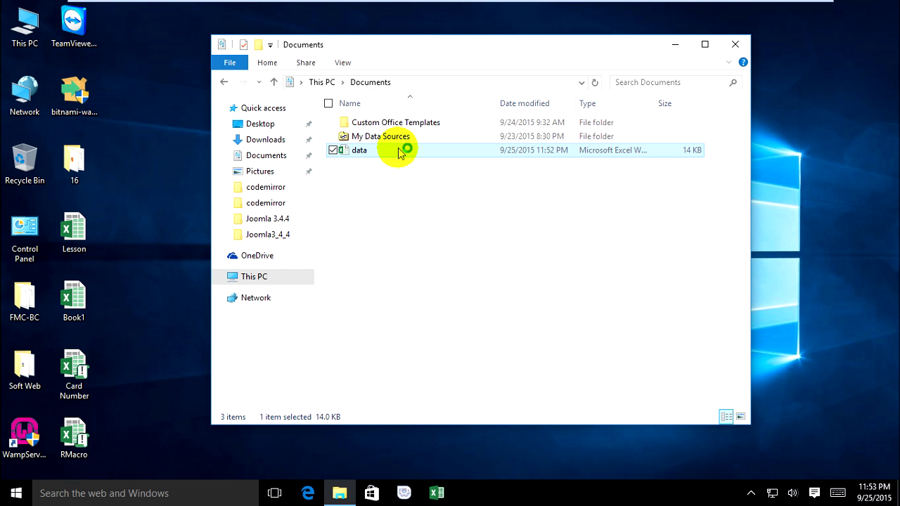
pyautogui.doubleClick(399, 150)
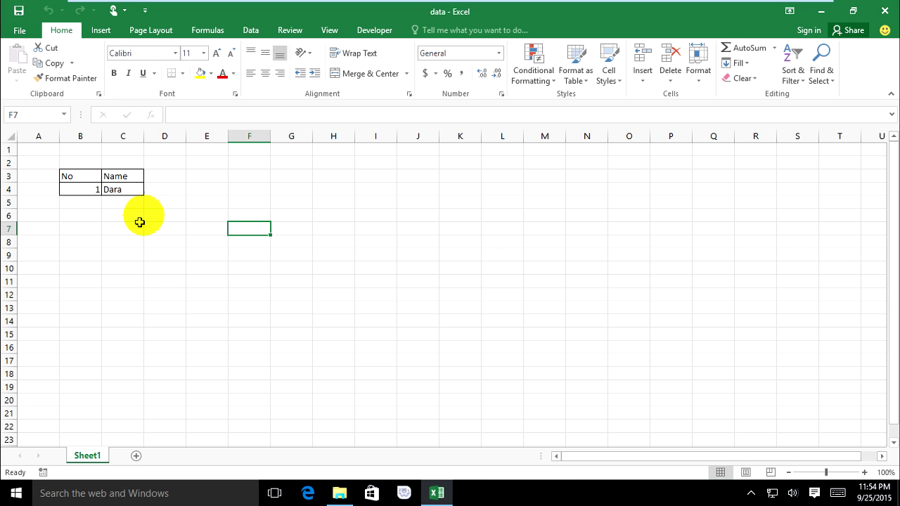
# Step: Click through empty cells around the No/Name table, ending on G16
pyautogui.click(140, 227)
pyautogui.click(56, 162)
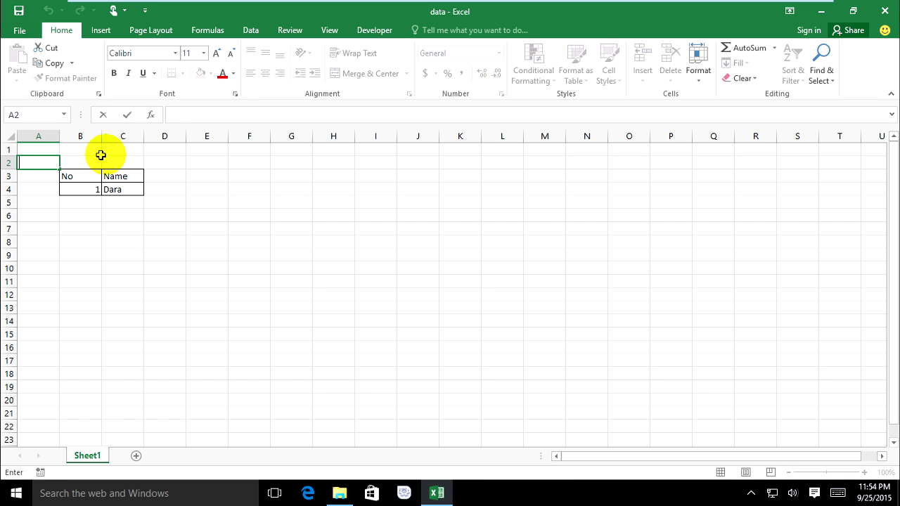
pyautogui.click(134, 162)
pyautogui.click(169, 190)
pyautogui.click(166, 215)
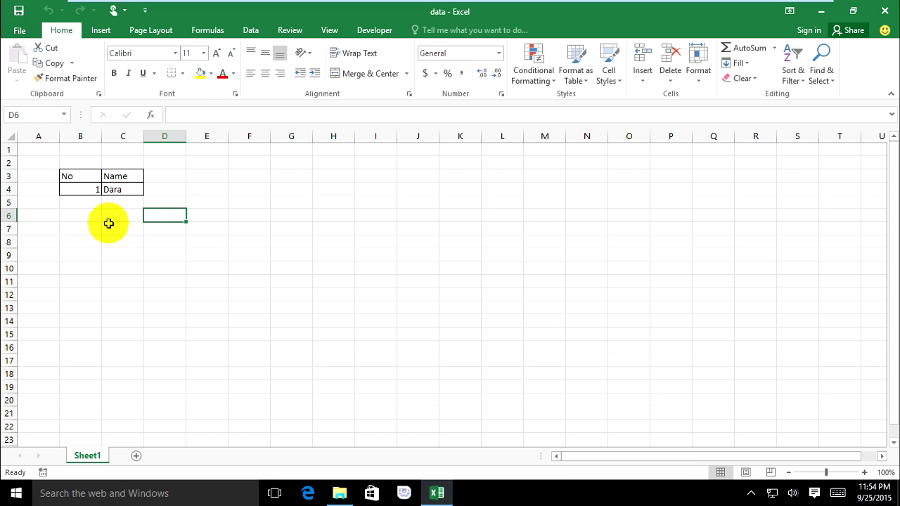
pyautogui.click(208, 242)
pyautogui.click(281, 343)
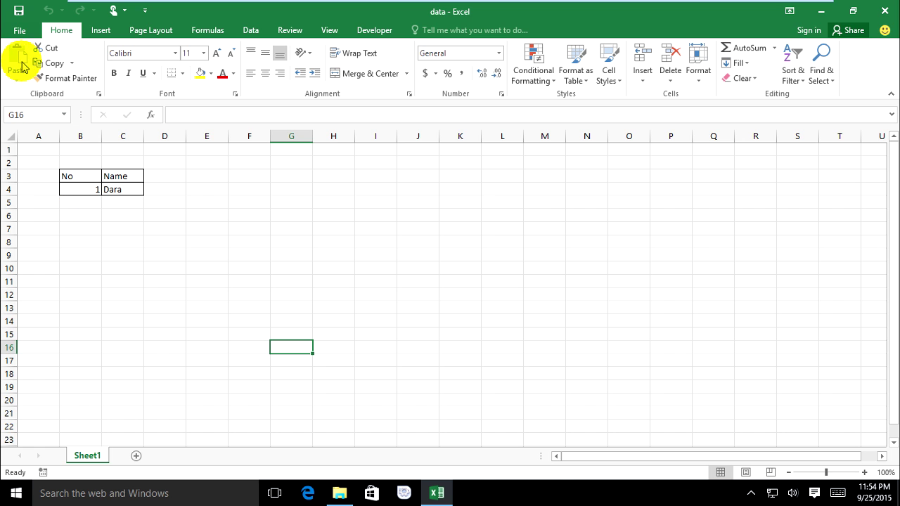
# Step: Encrypt data with a new password via Protect Workbook, entering and confirming it
pyautogui.click(21, 30)
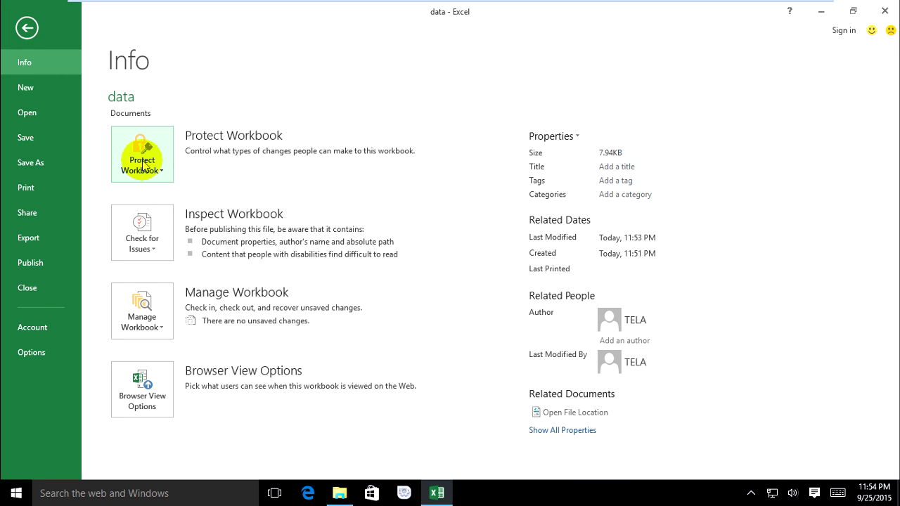
pyautogui.click(143, 161)
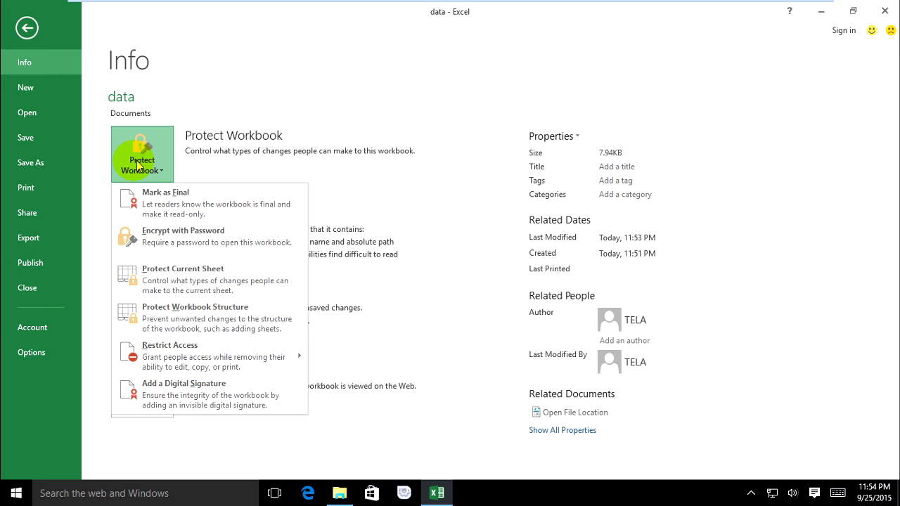
pyautogui.click(169, 243)
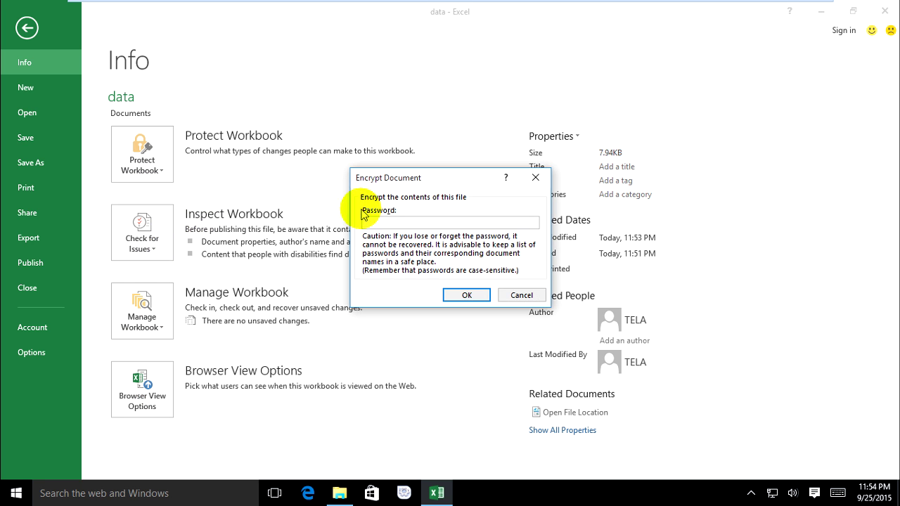
pyautogui.click(372, 221)
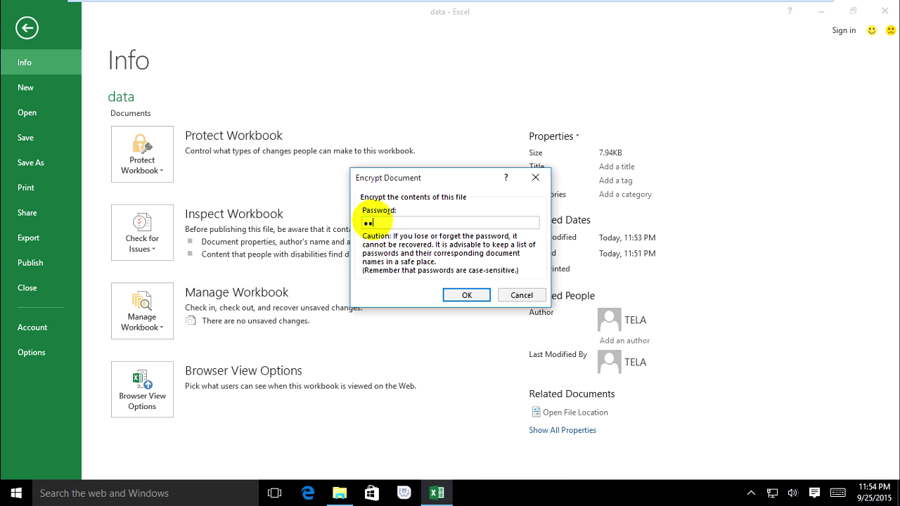
pyautogui.click(466, 296)
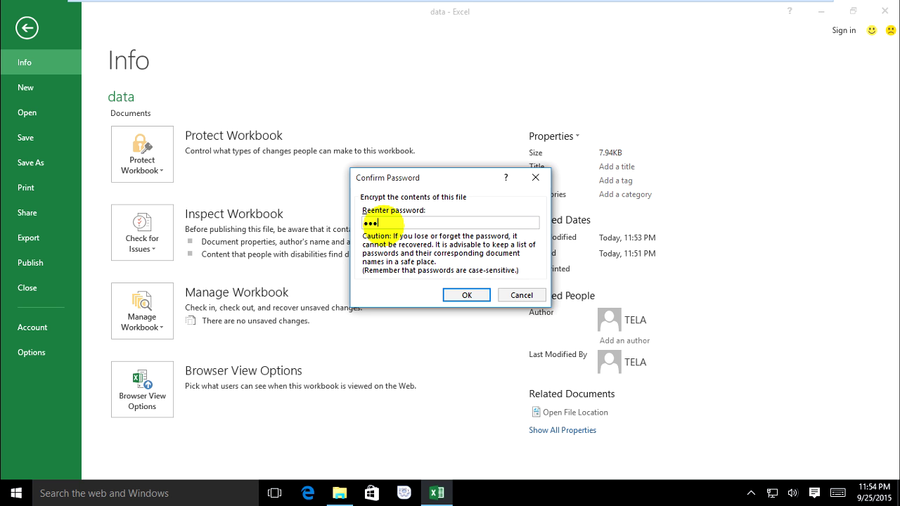
pyautogui.click(457, 296)
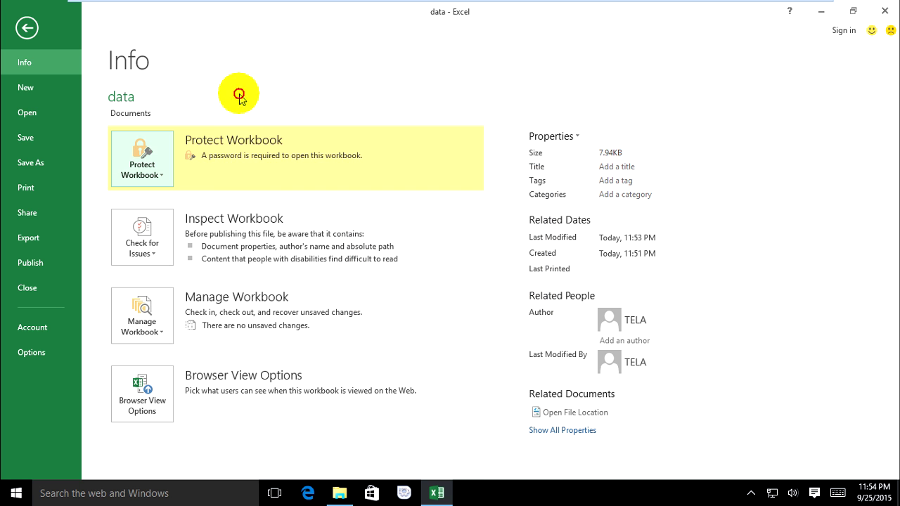
# Step: Save on closing, then reopen data from File Explorer and unlock it with its password
pyautogui.click(887, 7)
pyautogui.click(404, 262)
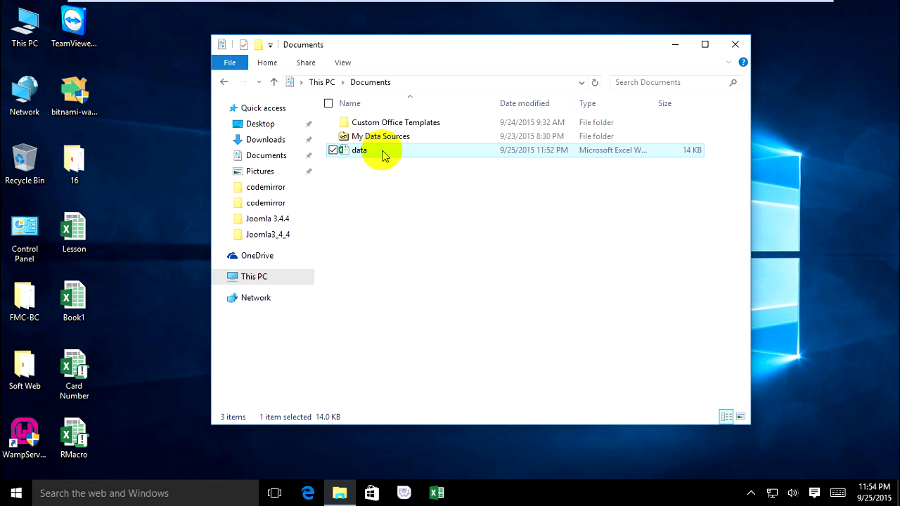
pyautogui.doubleClick(385, 153)
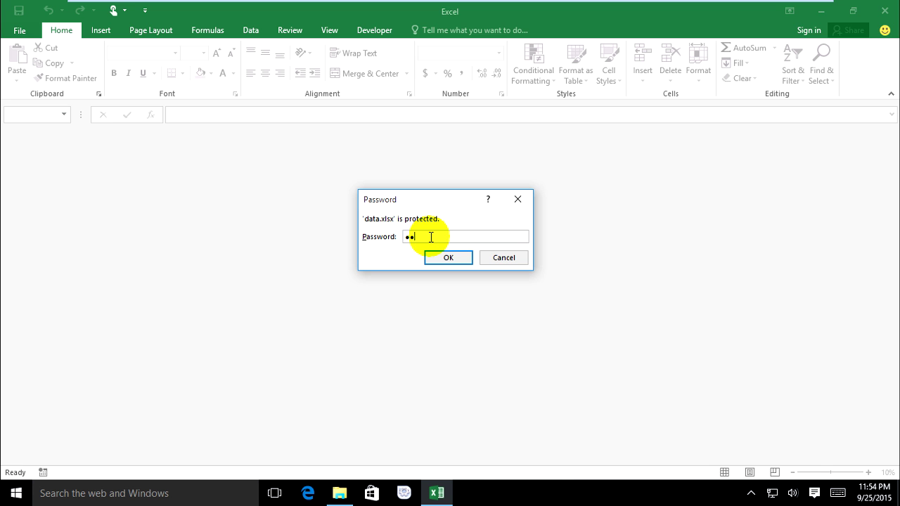
pyautogui.click(441, 258)
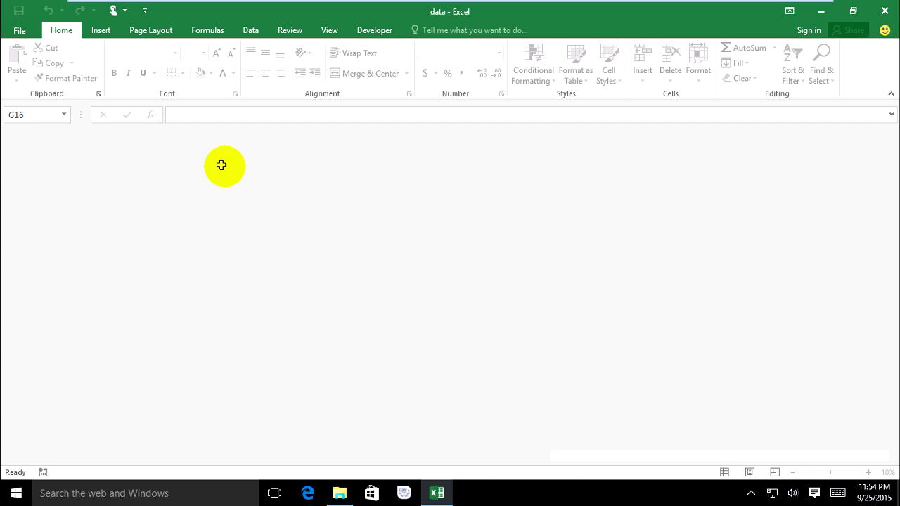
# Step: Click around cells near the No/Name table, ending on E2
pyautogui.click(119, 215)
pyautogui.click(213, 163)
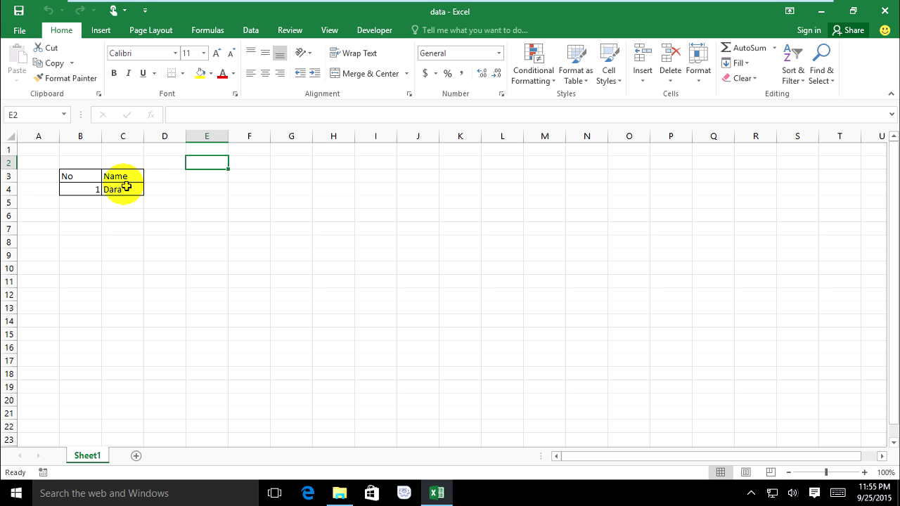
pyautogui.click(30, 161)
pyautogui.click(184, 202)
pyautogui.click(206, 187)
pyautogui.click(204, 163)
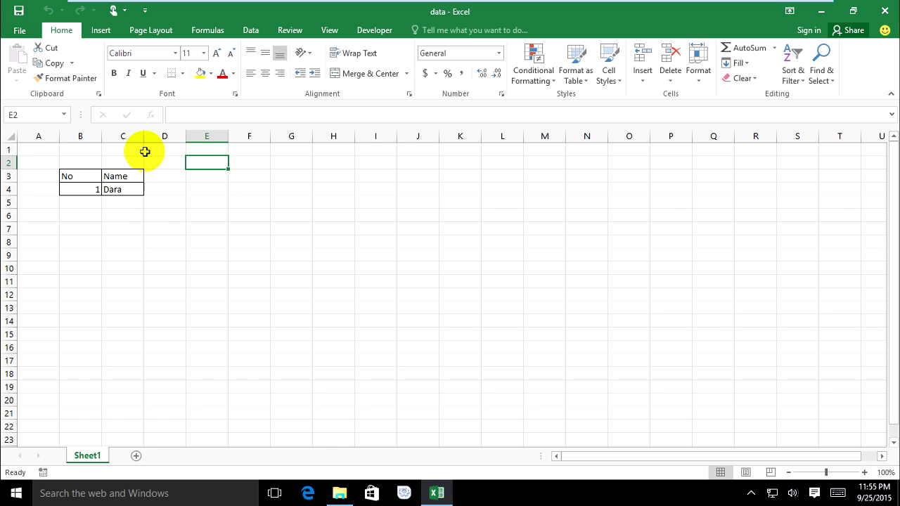